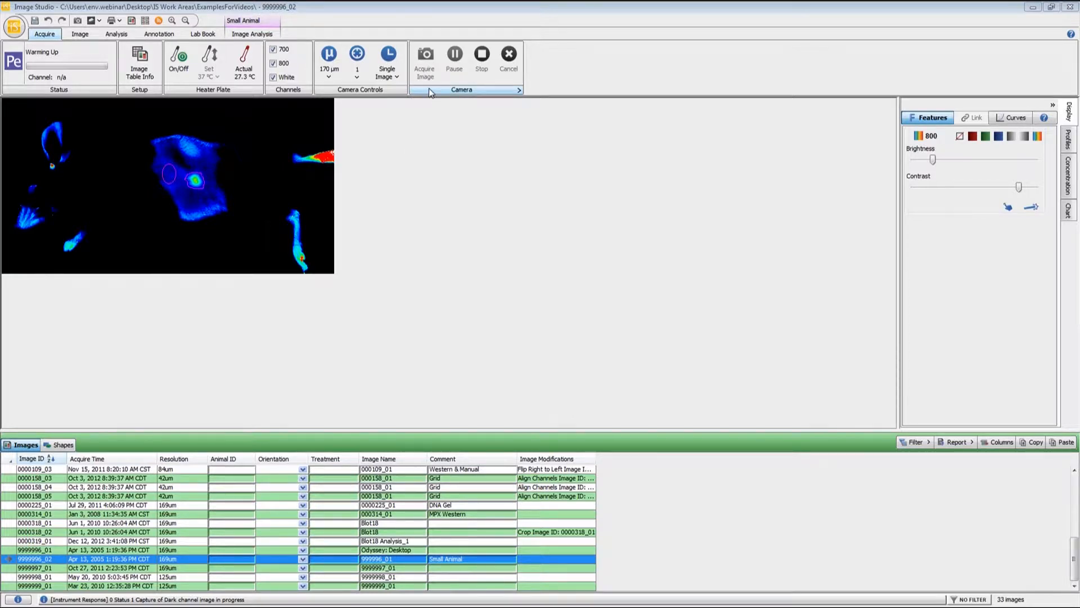
# Step: Set the Image Table Information values to apply to all images created in this session and accept them
pyautogui.click(146, 78)
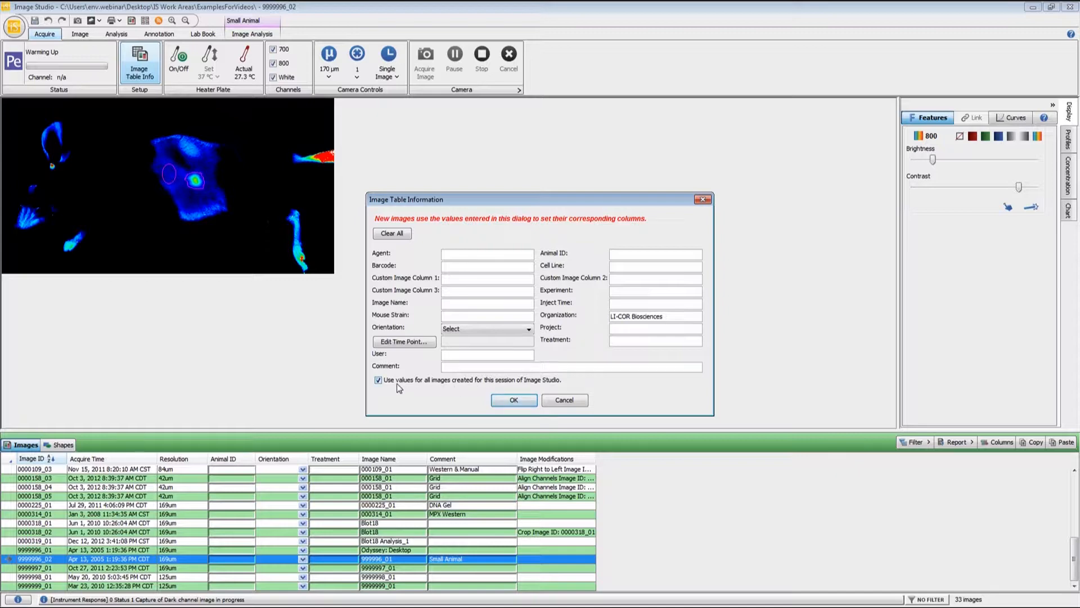
pyautogui.click(378, 380)
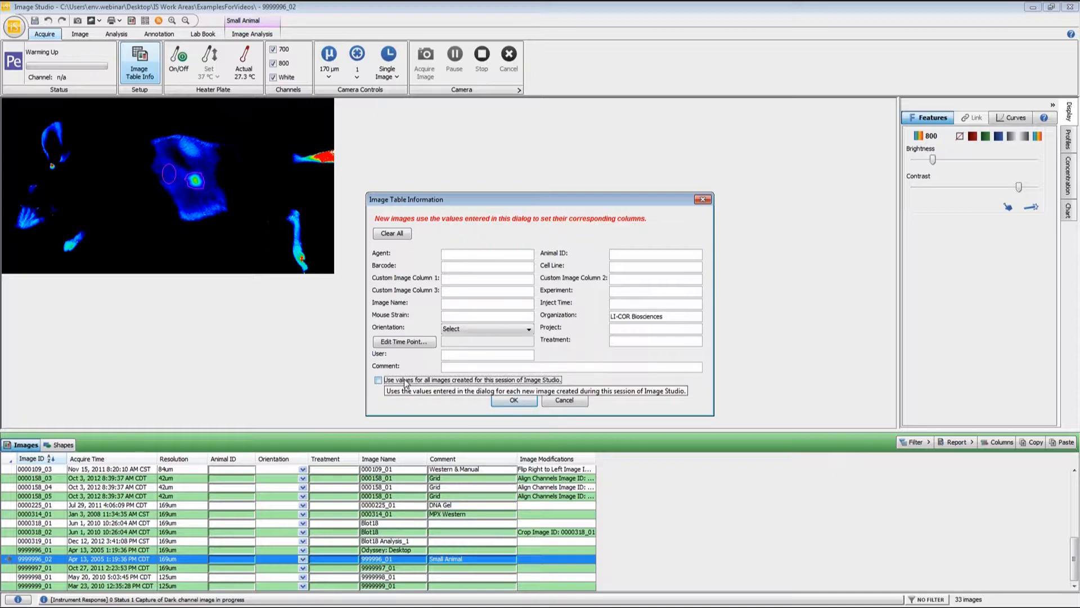
pyautogui.click(379, 384)
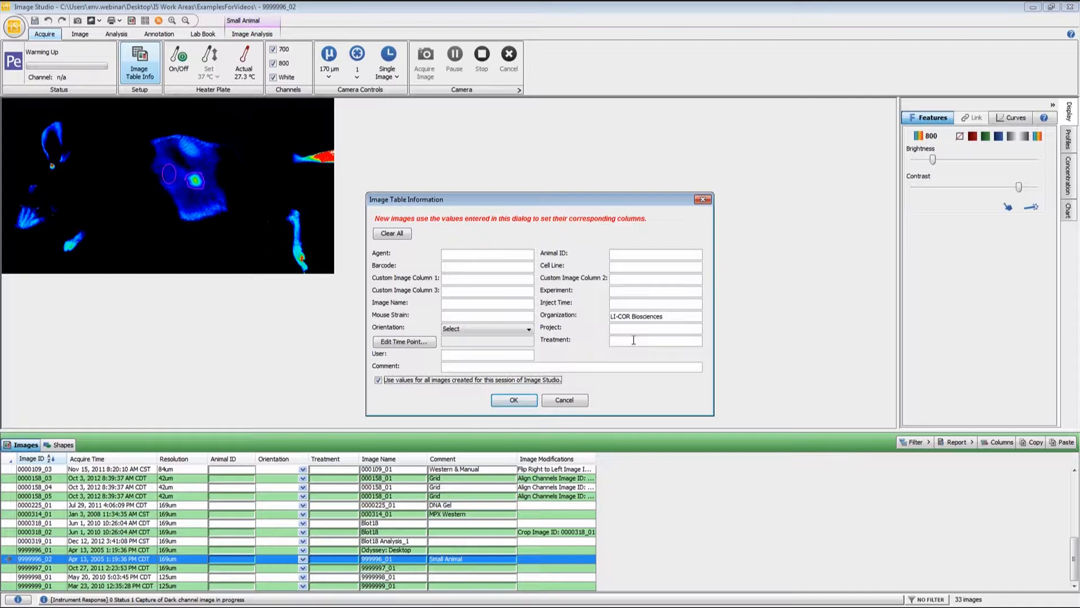
pyautogui.click(442, 385)
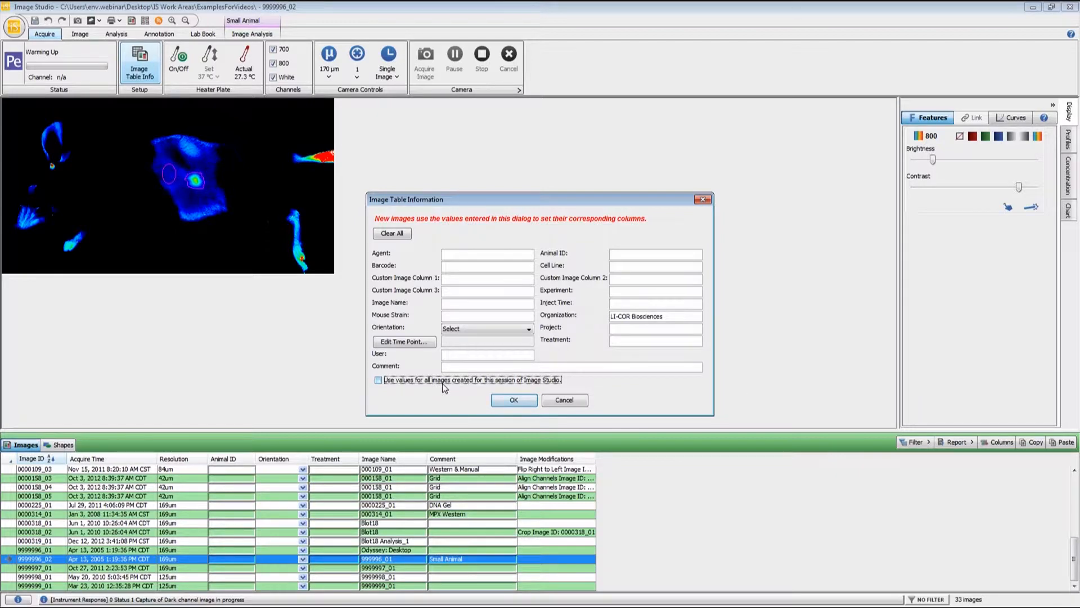
pyautogui.click(442, 383)
pyautogui.click(513, 400)
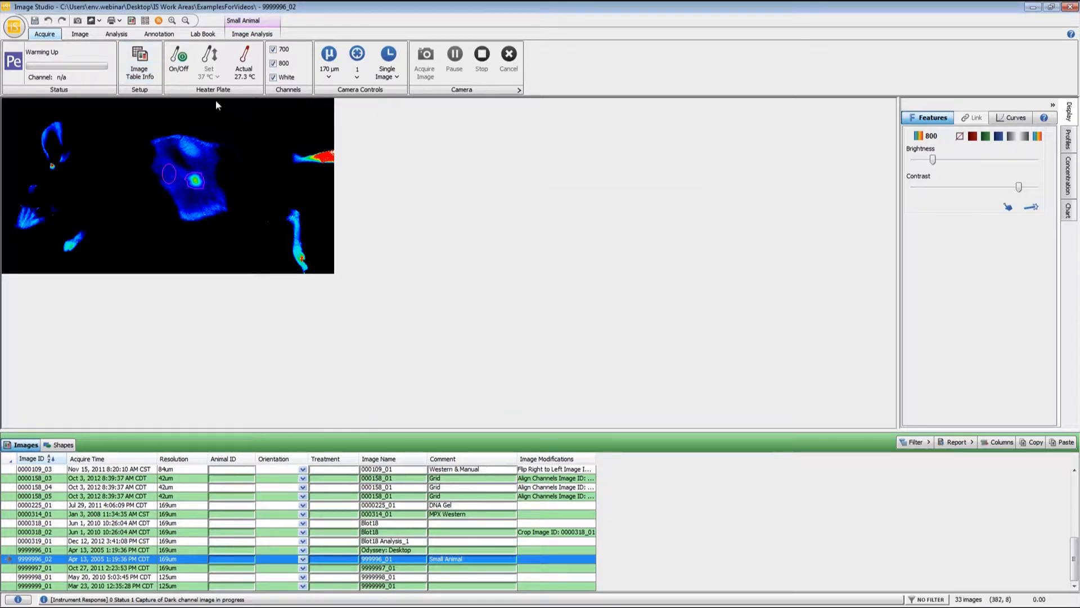
# Step: Switch on the heater plate with a set temperature of 37 °C, and switch it off again
pyautogui.click(187, 66)
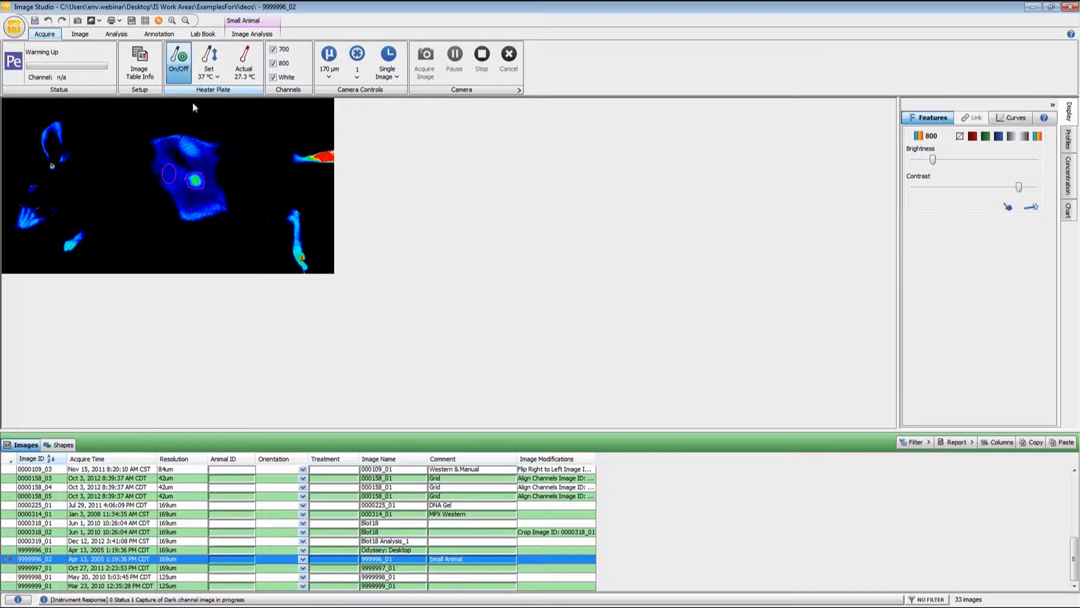
pyautogui.click(221, 77)
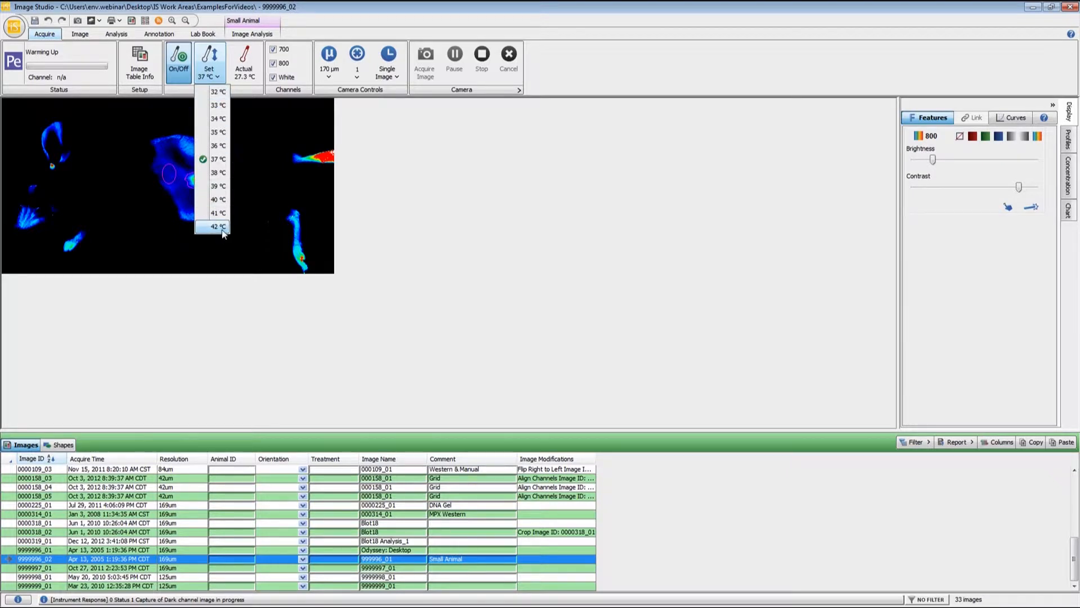
pyautogui.click(218, 160)
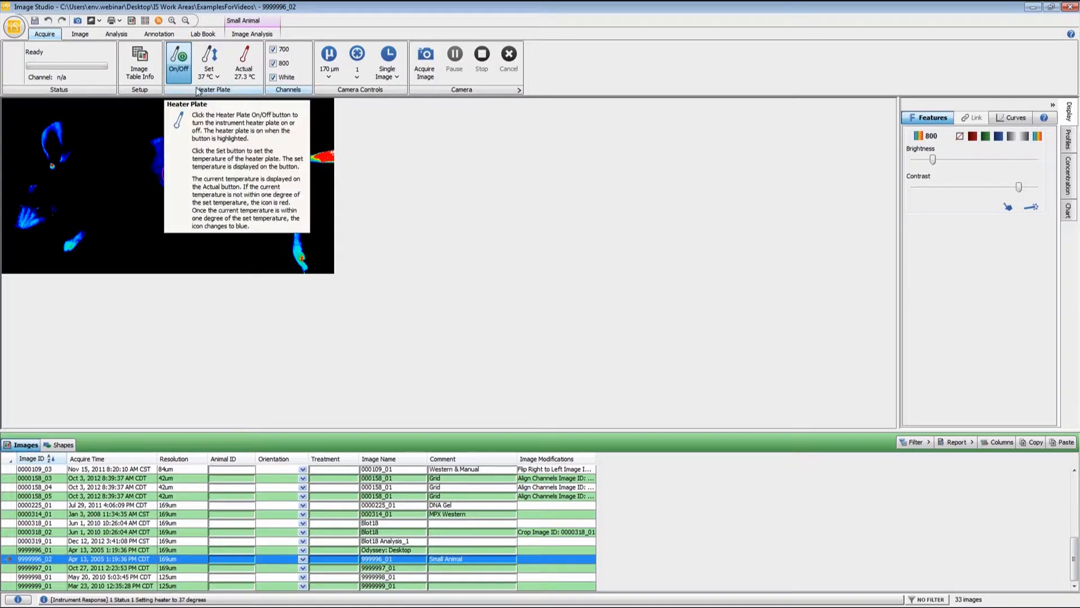
pyautogui.click(178, 59)
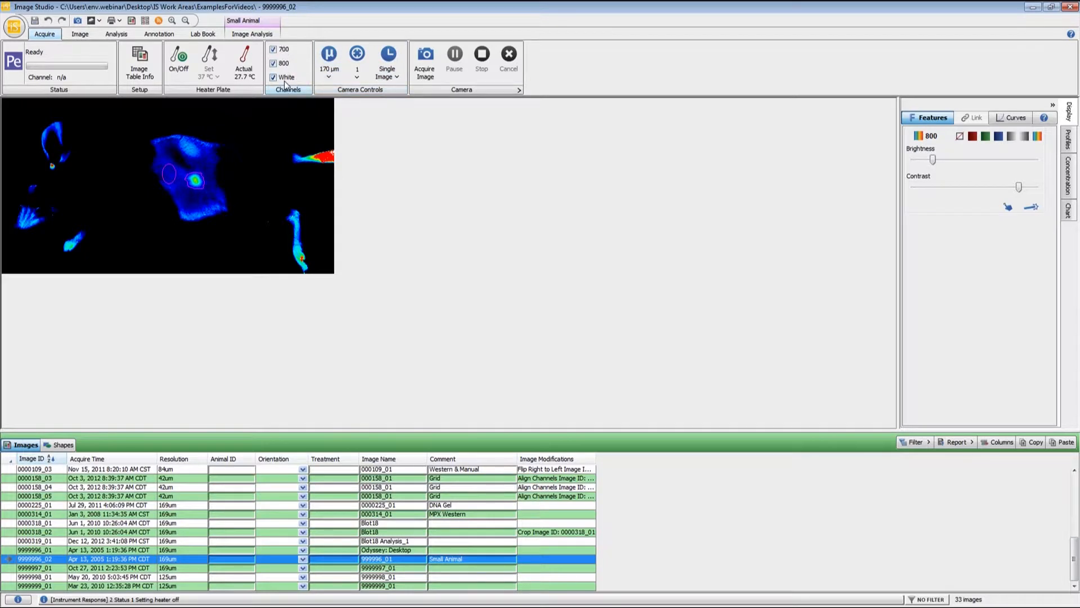
# Step: Set the camera resolution to 170 µm and the focus position to 1
pyautogui.click(329, 76)
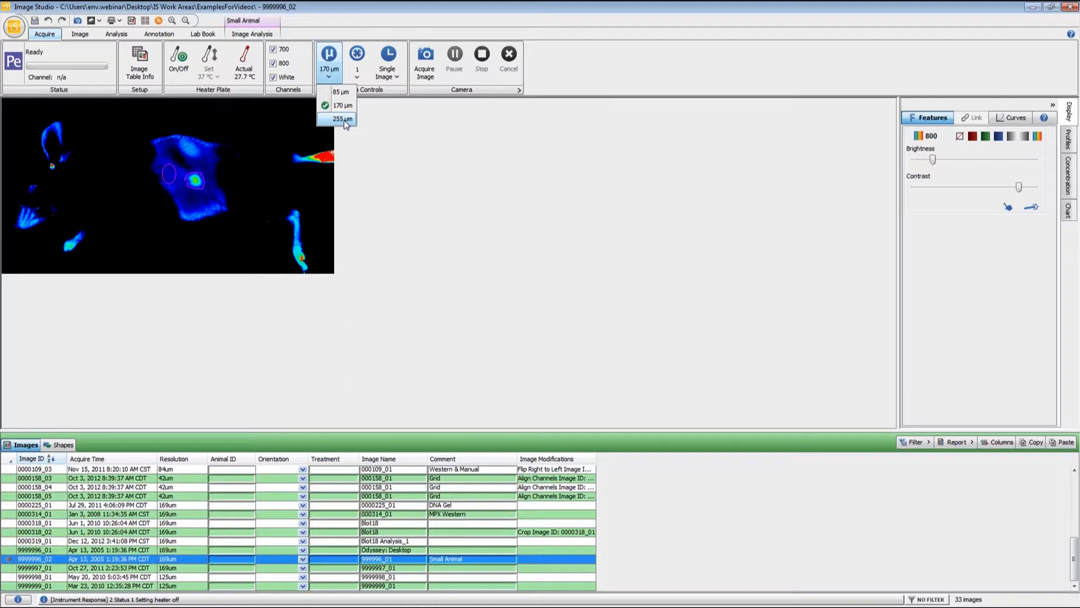
pyautogui.click(346, 108)
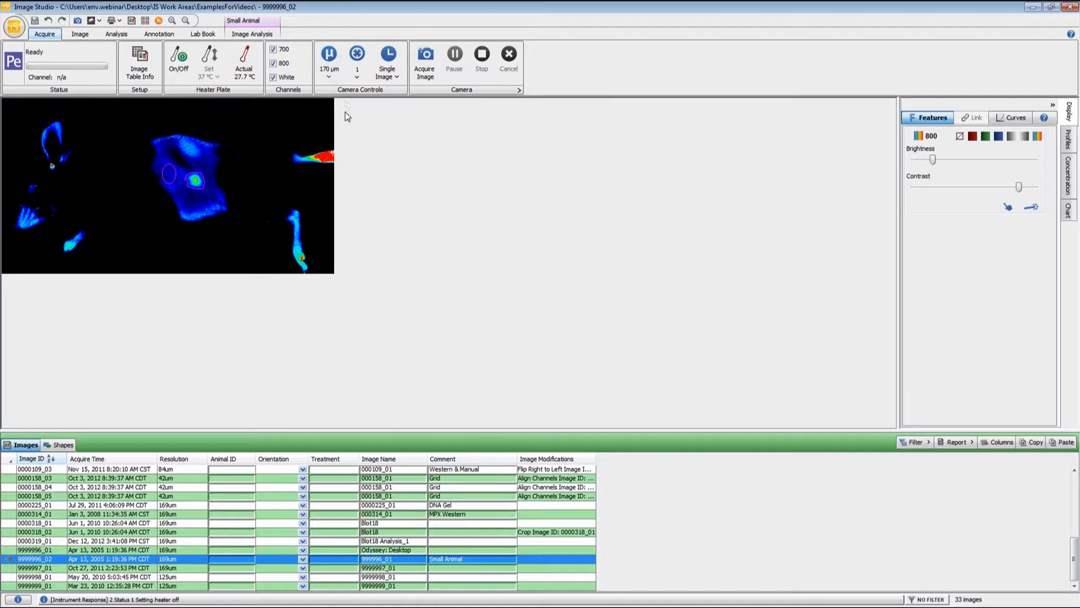
pyautogui.click(358, 76)
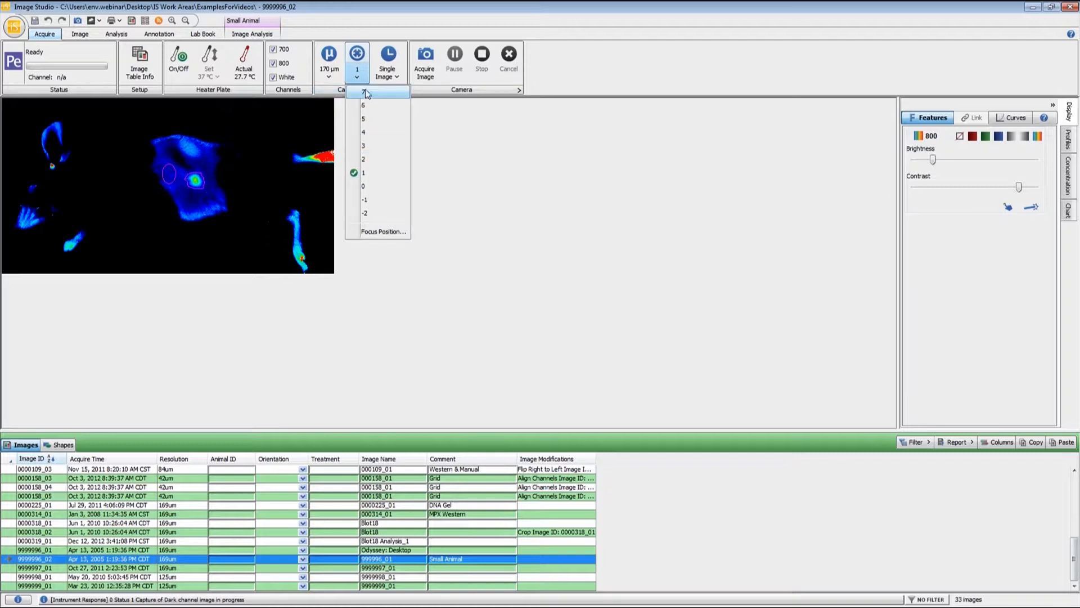
pyautogui.click(365, 175)
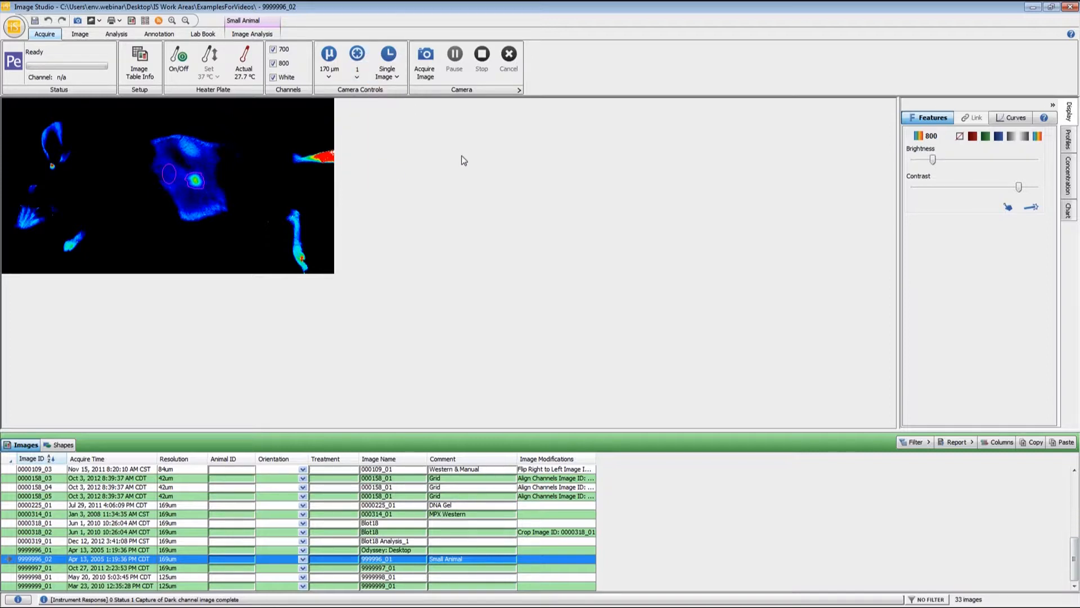
# Step: Set the acquisition mode to Standard Time Series, accepting the preset interval and number of acquisitions
pyautogui.click(393, 74)
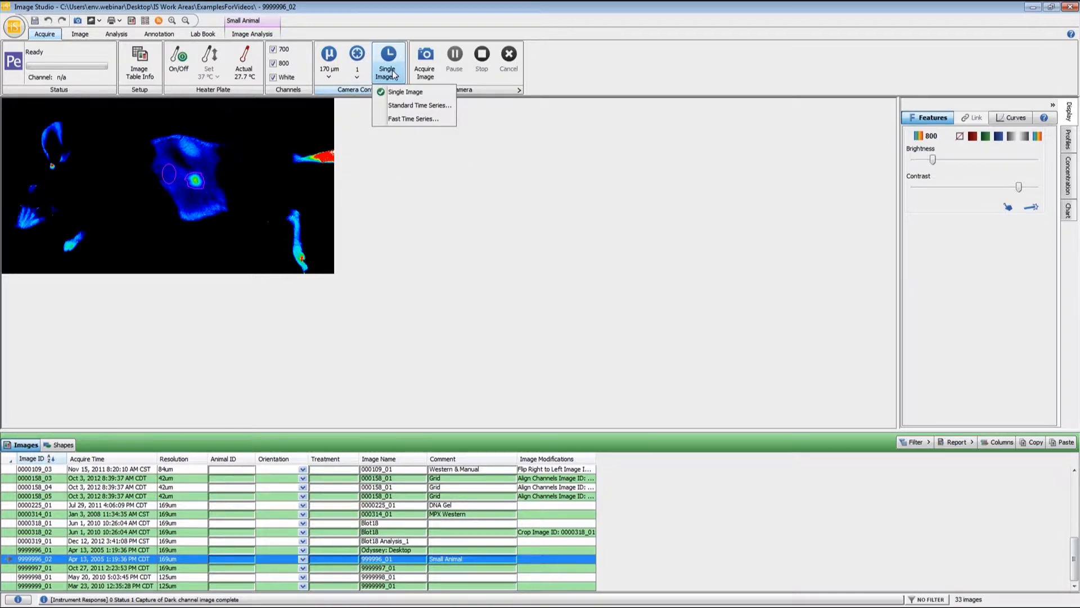
pyautogui.click(408, 107)
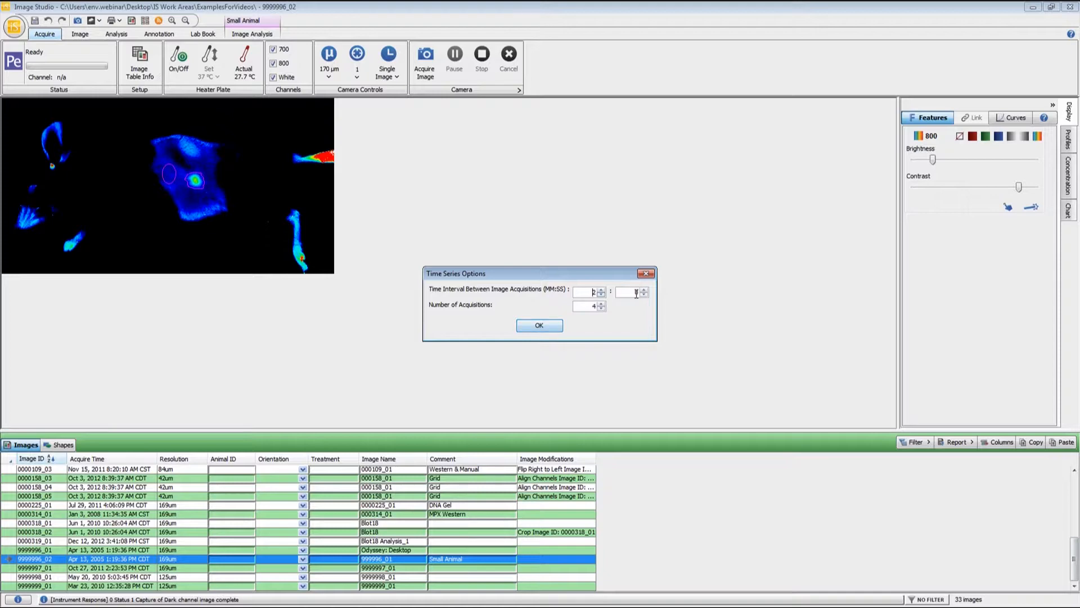
pyautogui.click(549, 330)
# Step: Switch the acquisition mode to Fast Time Series, accept its information notice, and return to Single Image
pyautogui.click(412, 71)
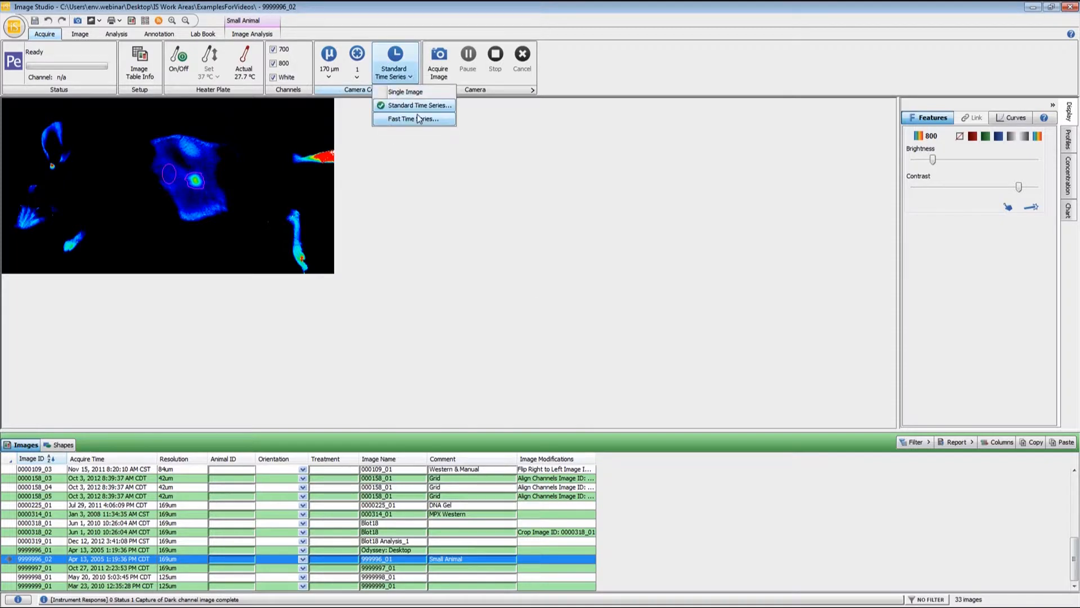
pyautogui.click(417, 121)
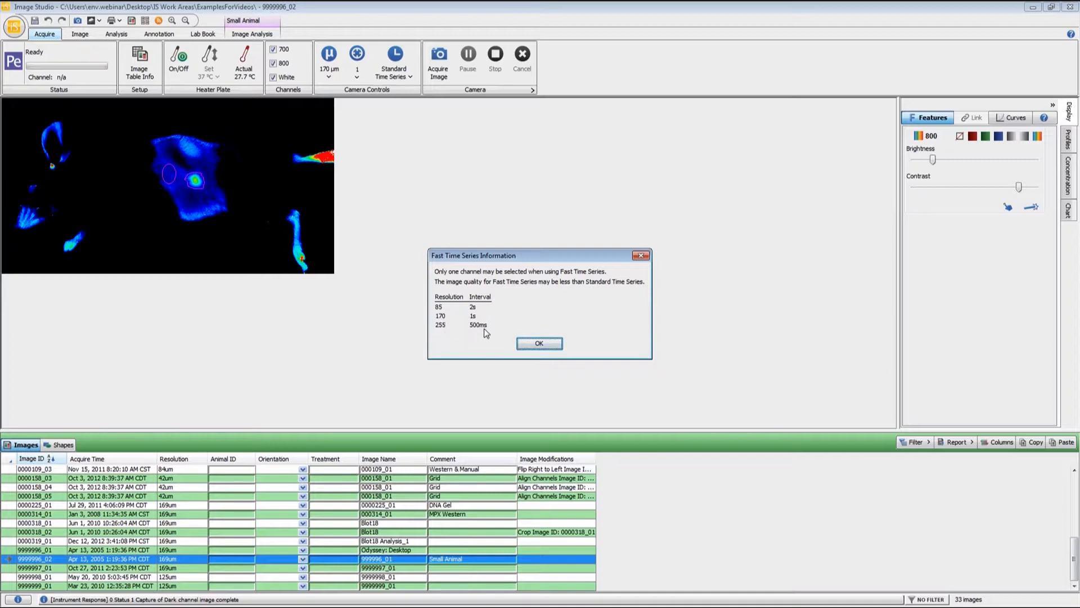
pyautogui.click(539, 344)
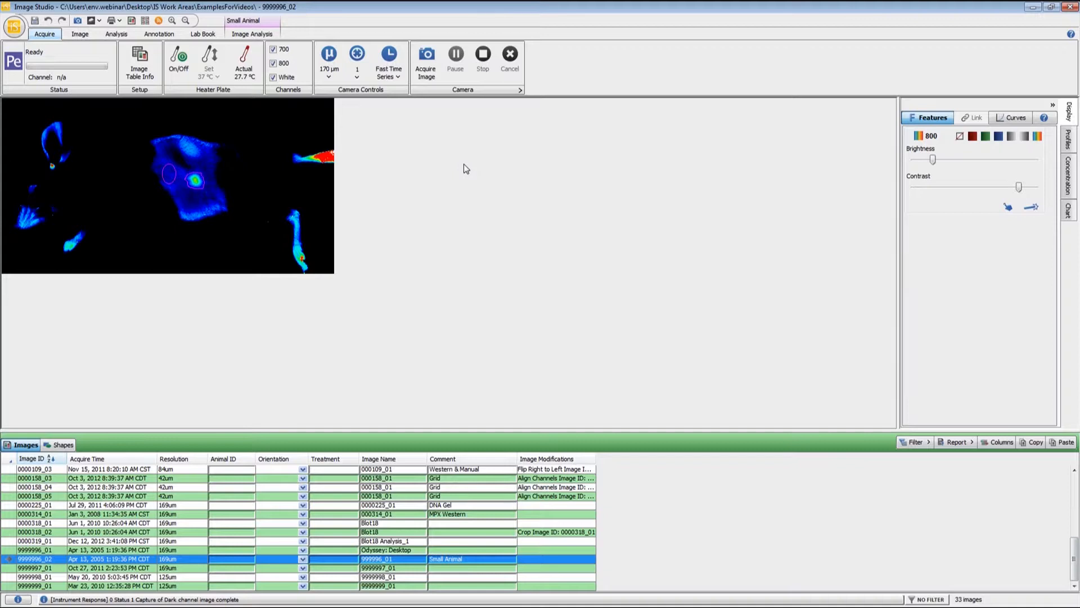
pyautogui.click(389, 74)
pyautogui.click(408, 93)
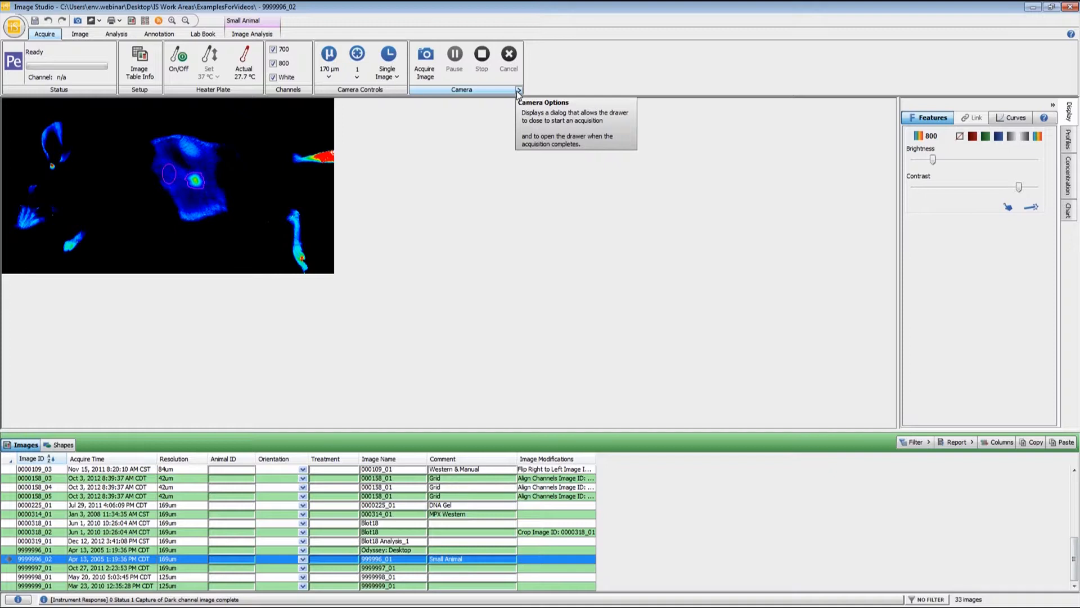
# Step: Review the automatic drawer options without changing them and acquire a single image with the 700, 800 and White channels
pyautogui.click(518, 92)
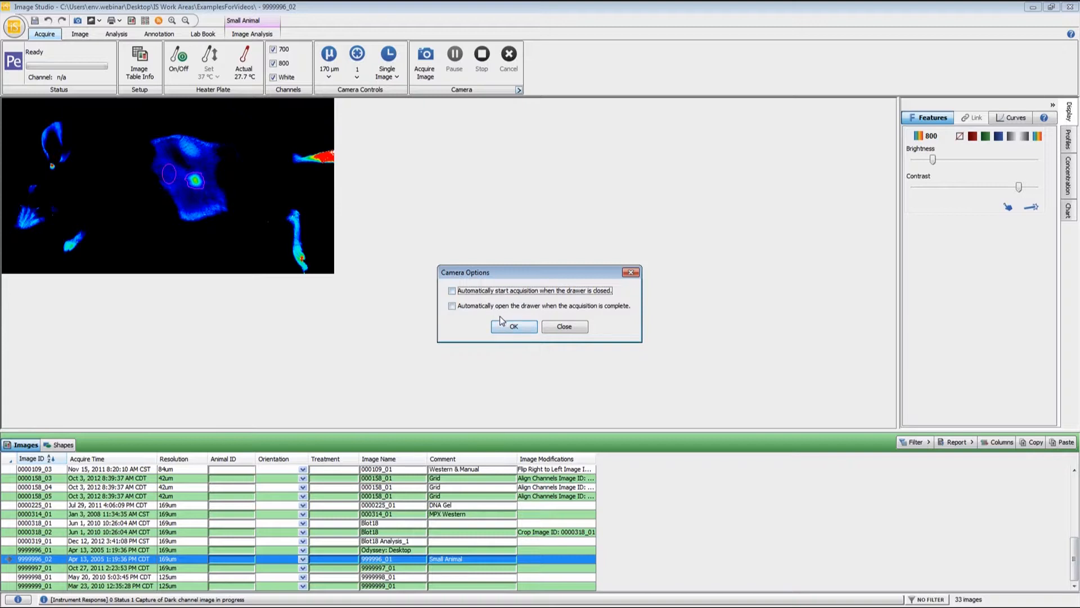
pyautogui.click(563, 328)
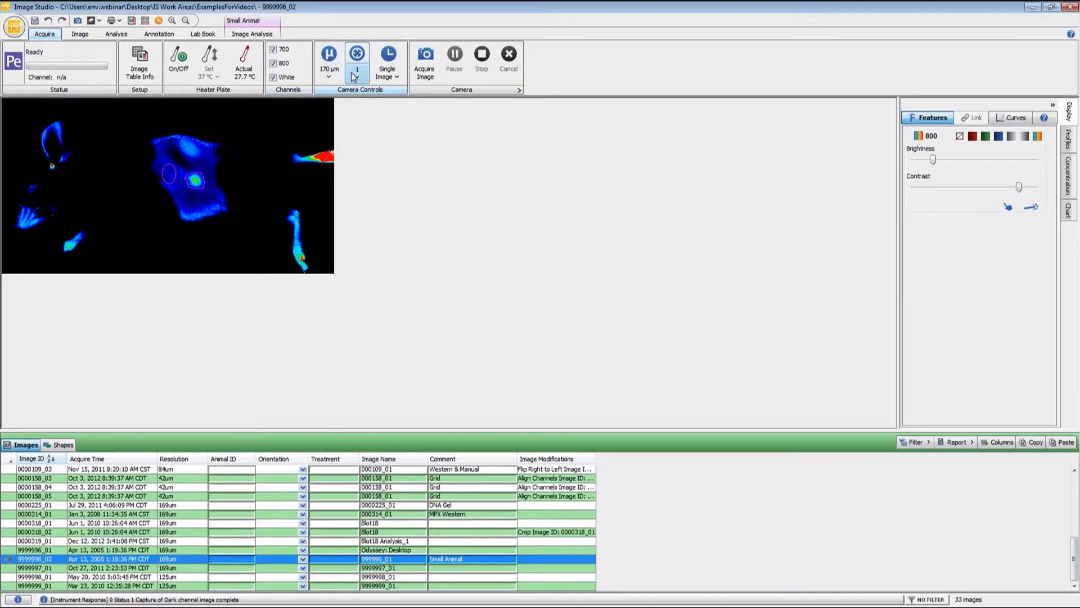
pyautogui.click(426, 77)
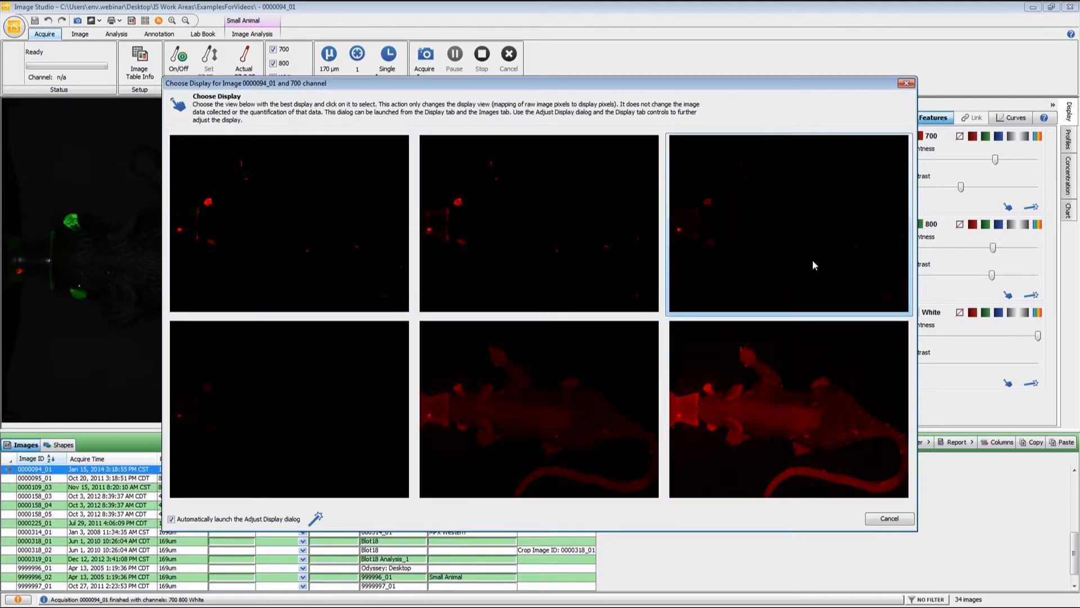
# Step: Choose the middle preview of the second row for the 700 channel and accept its signal, background and midtones
pyautogui.click(556, 431)
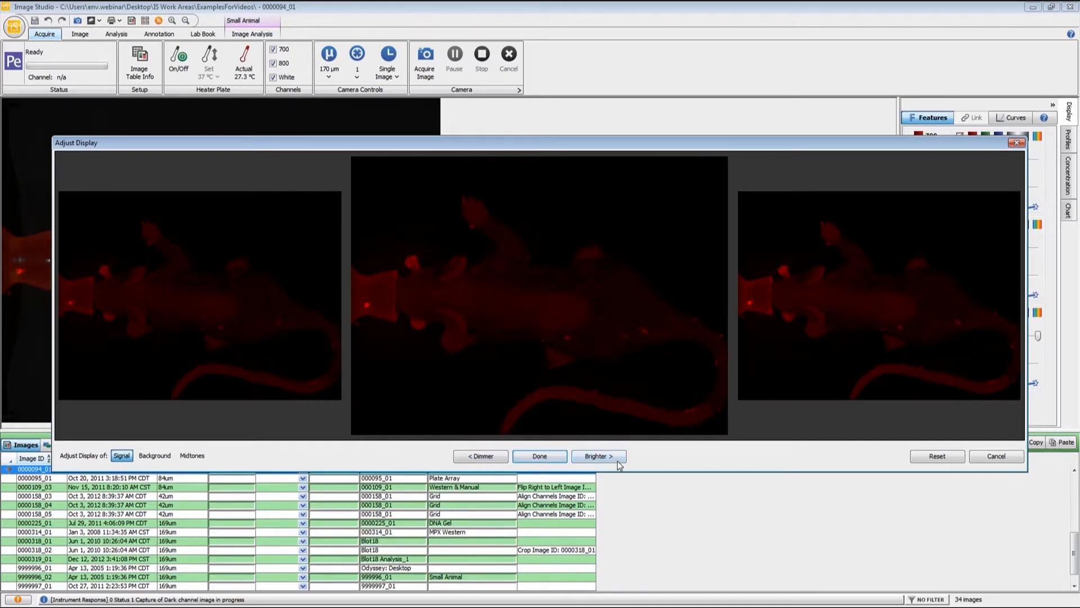
pyautogui.click(153, 457)
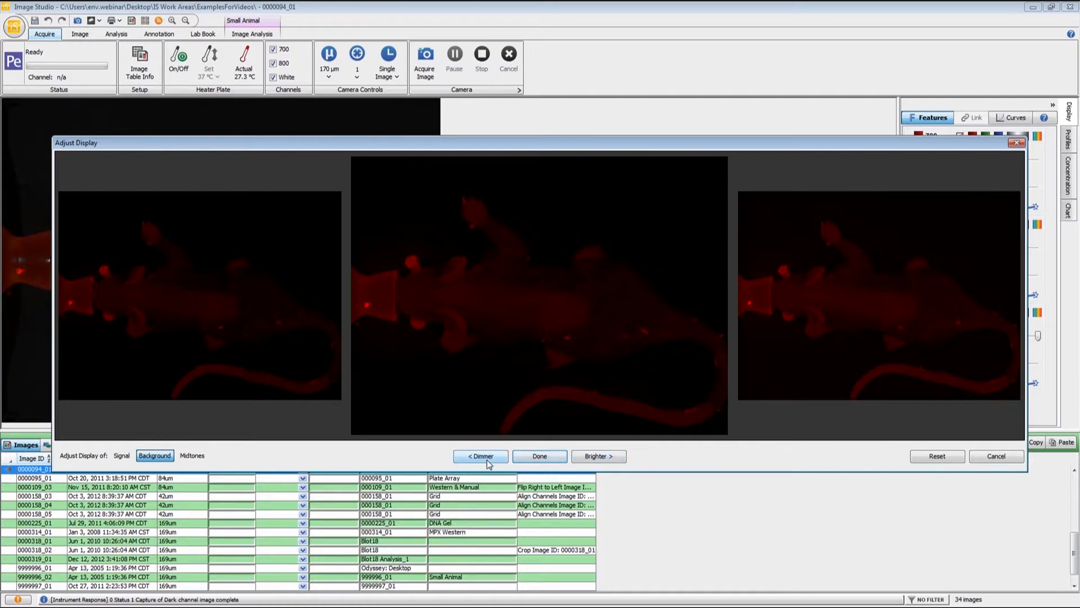
pyautogui.click(190, 460)
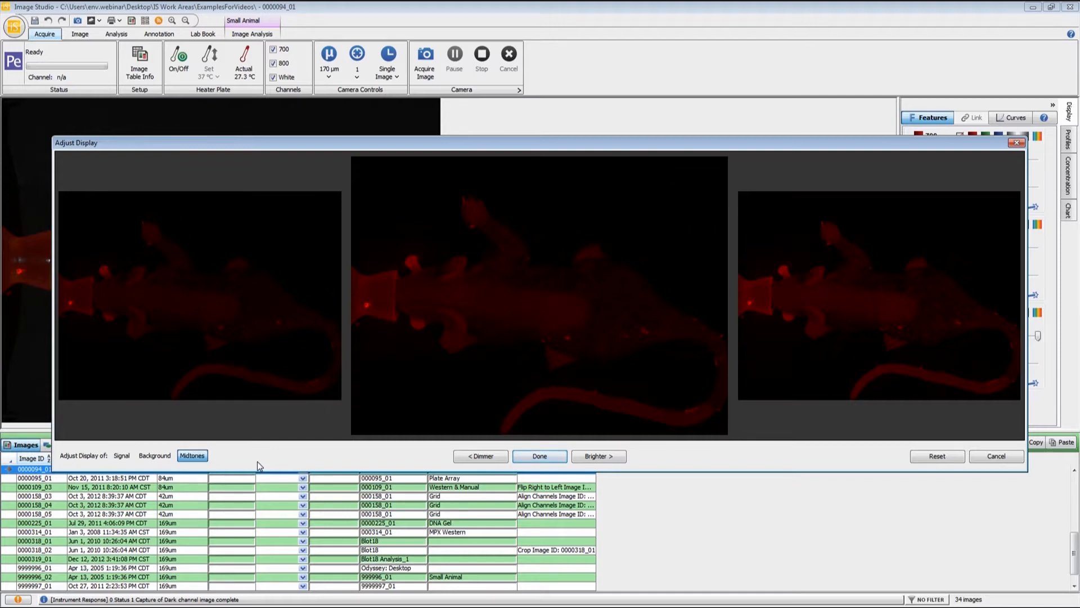
pyautogui.click(545, 456)
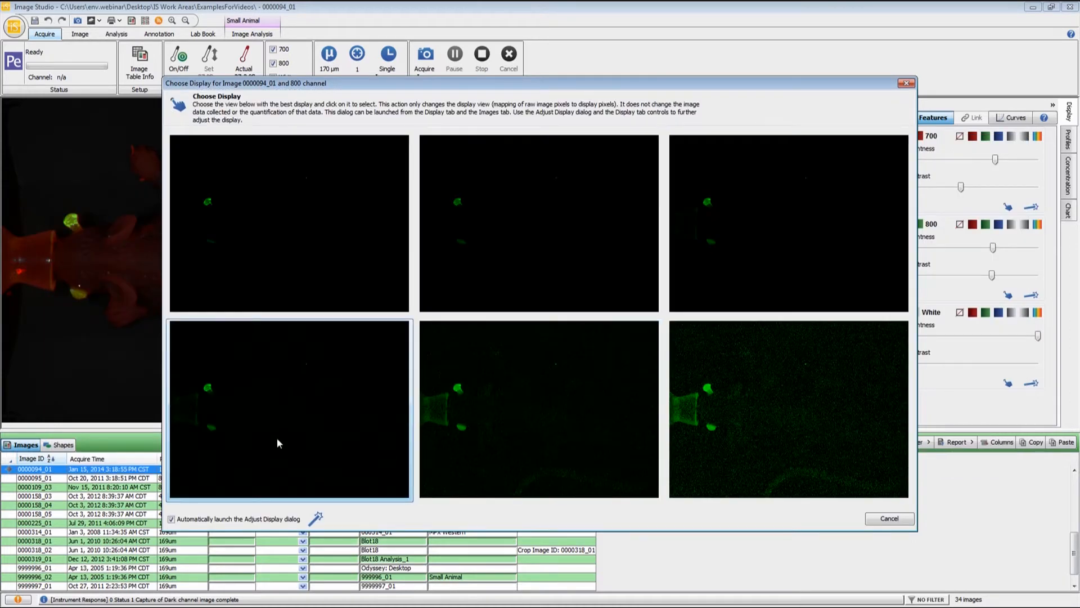
# Step: Choose the first preview of the second row for both the 800 and White channels, accepting each display adjustment
pyautogui.click(277, 437)
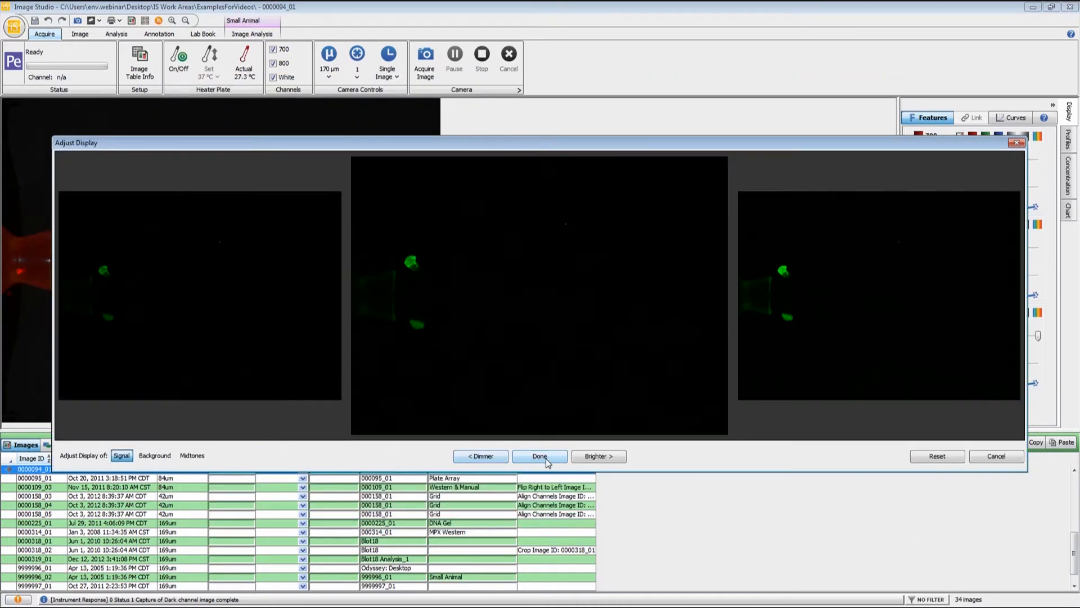
pyautogui.click(550, 460)
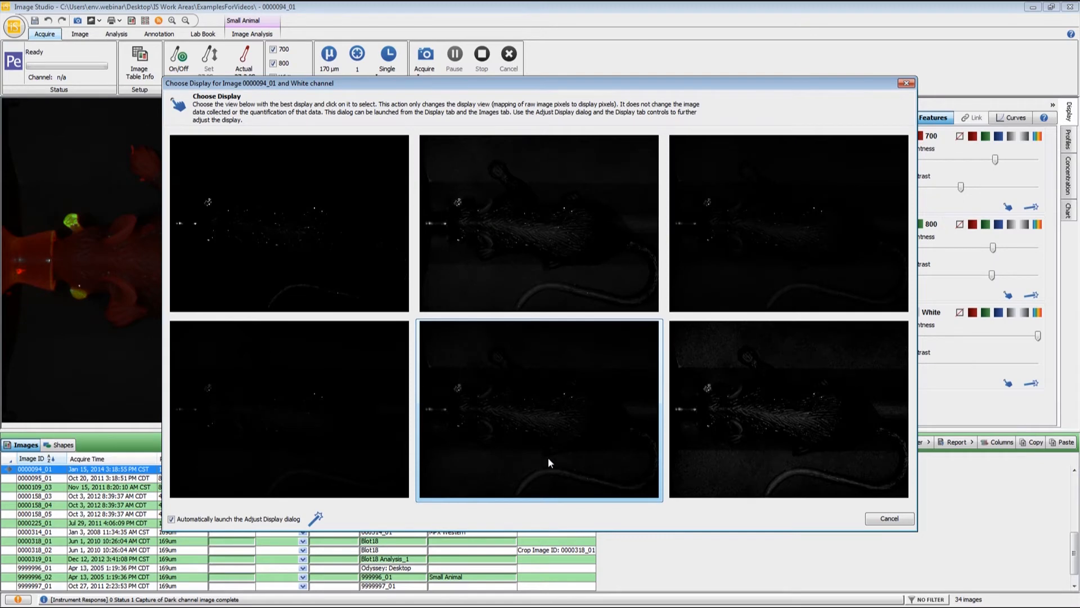
pyautogui.click(313, 426)
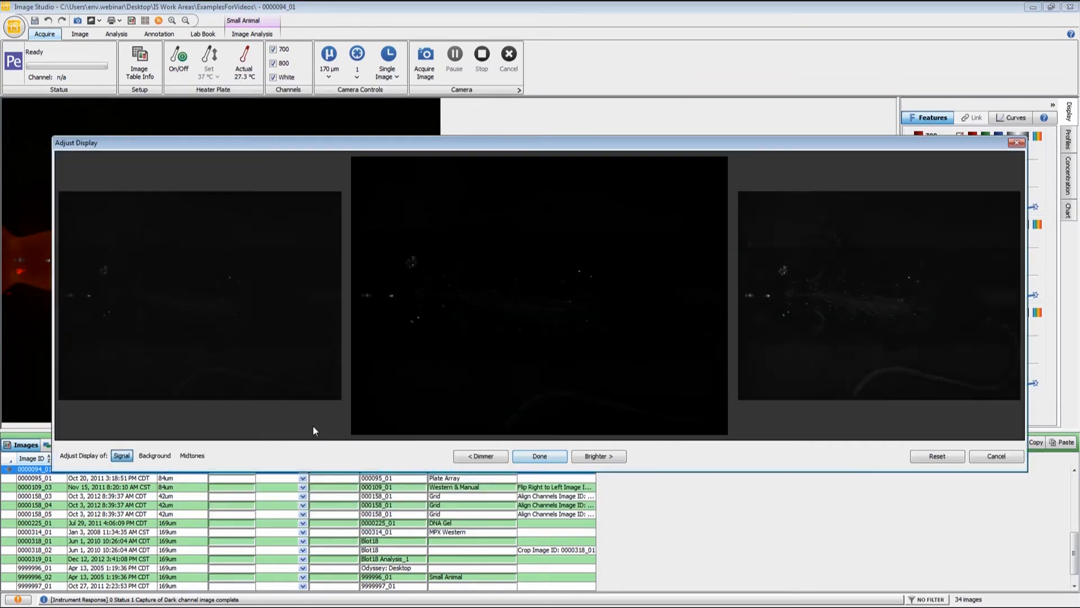
pyautogui.click(555, 461)
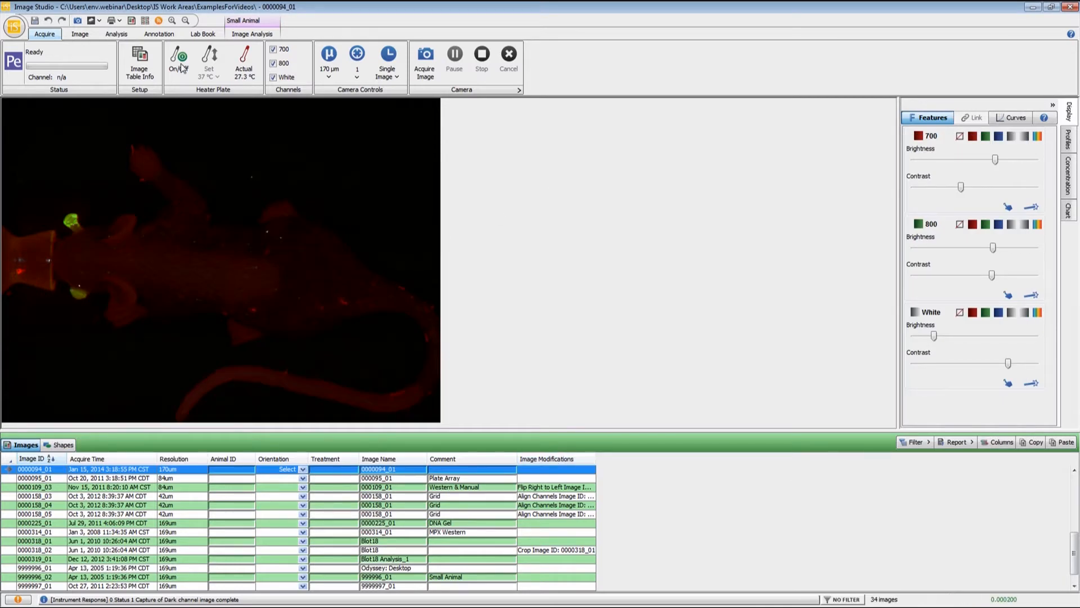
# Step: Configure the display options so Choose Display and Adjust Display launch automatically, with Brightness/Contrast as the image display control
pyautogui.click(87, 39)
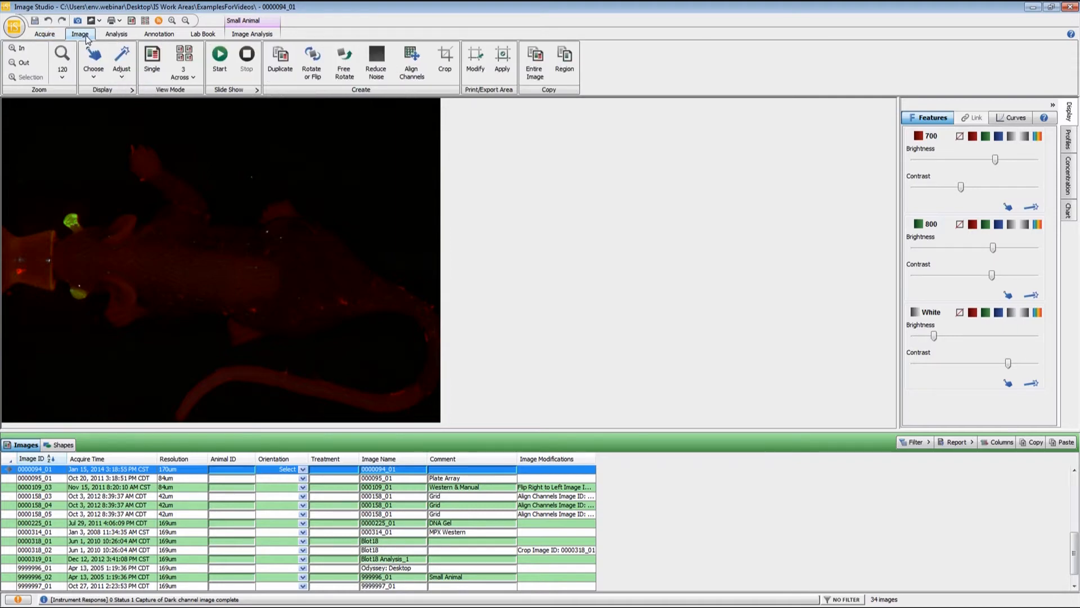
pyautogui.click(132, 90)
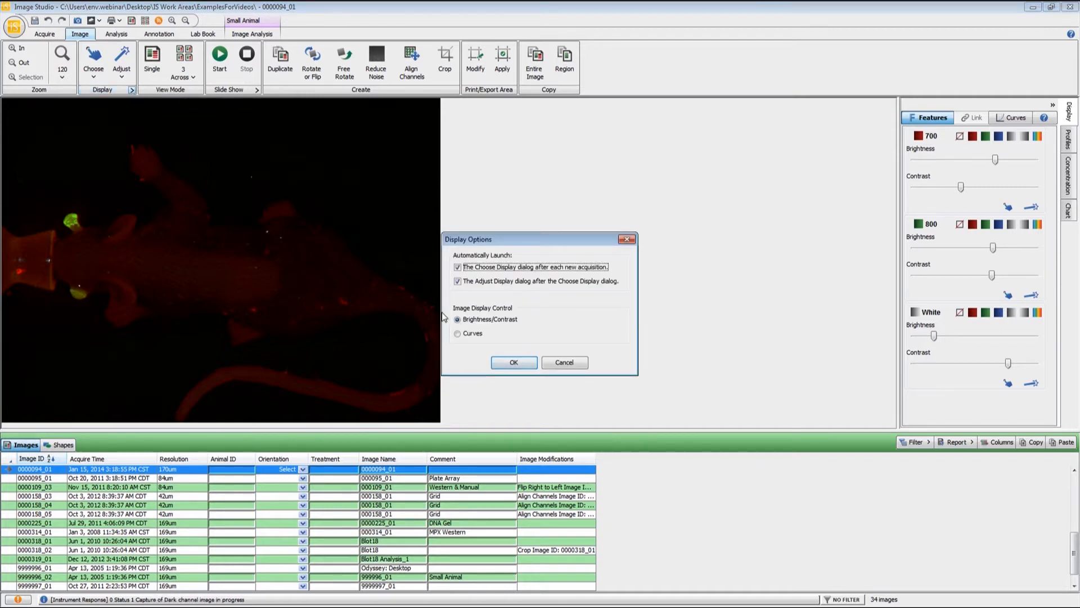
pyautogui.click(523, 268)
pyautogui.click(522, 282)
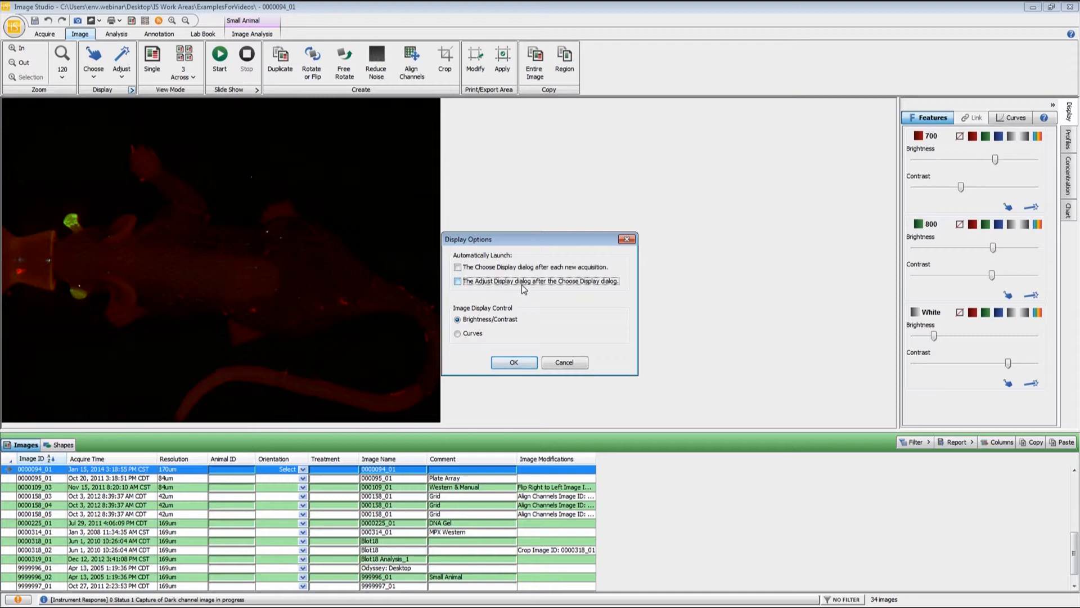
pyautogui.click(522, 281)
pyautogui.click(524, 269)
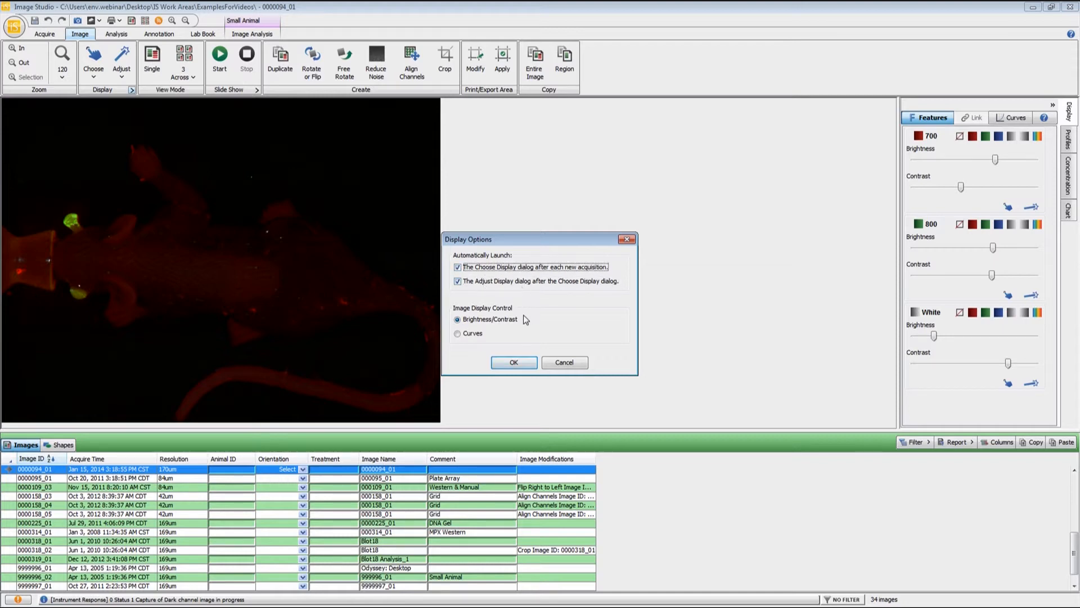
pyautogui.click(514, 362)
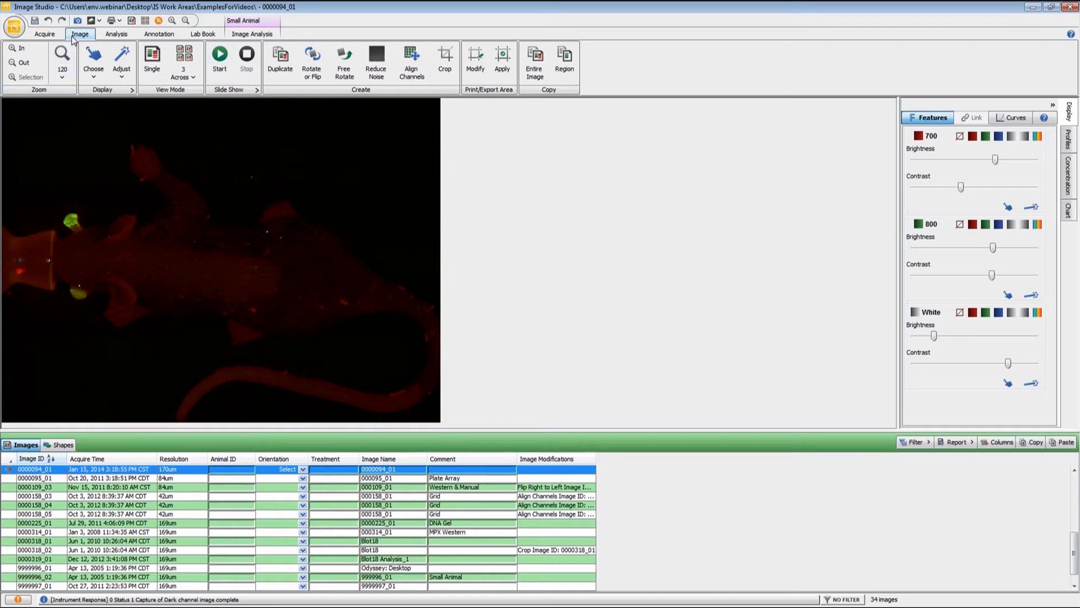
# Step: Set the orientation of image 0000094_01 to Dorsal in the image table
pyautogui.click(50, 36)
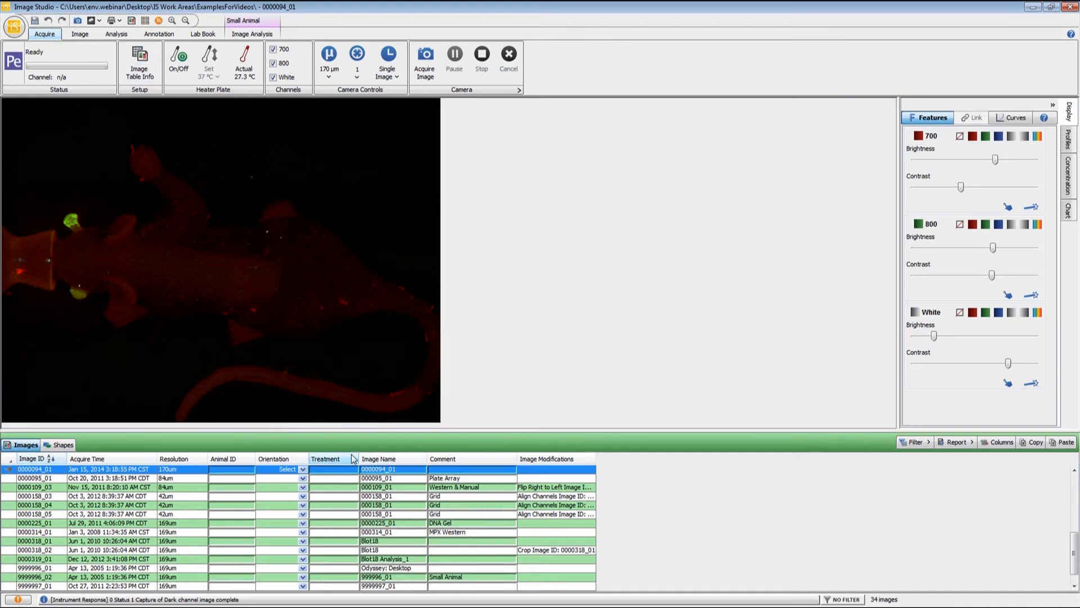
pyautogui.click(302, 470)
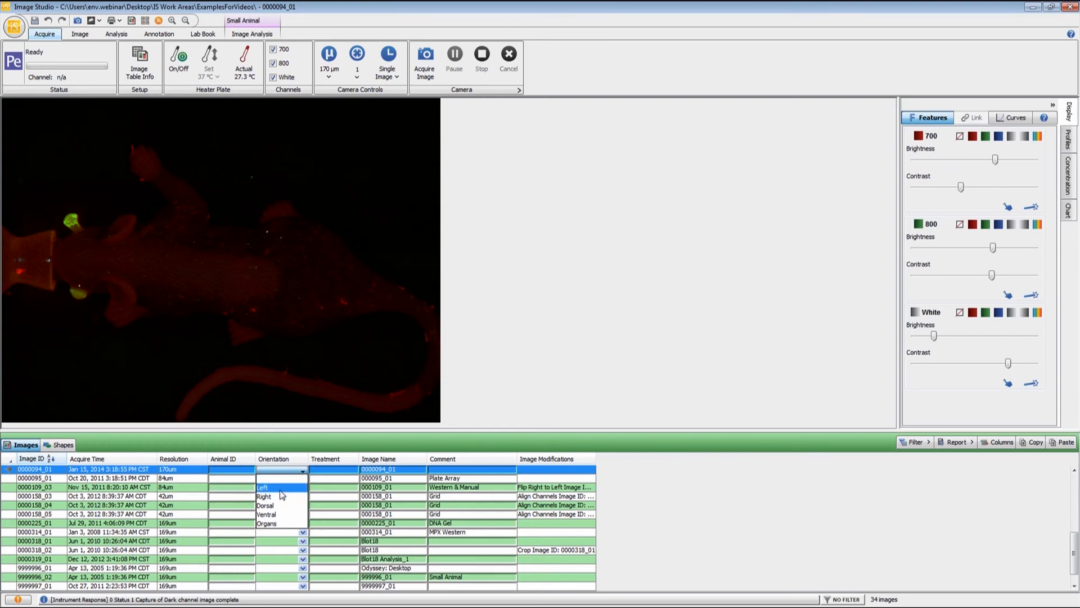
pyautogui.click(278, 505)
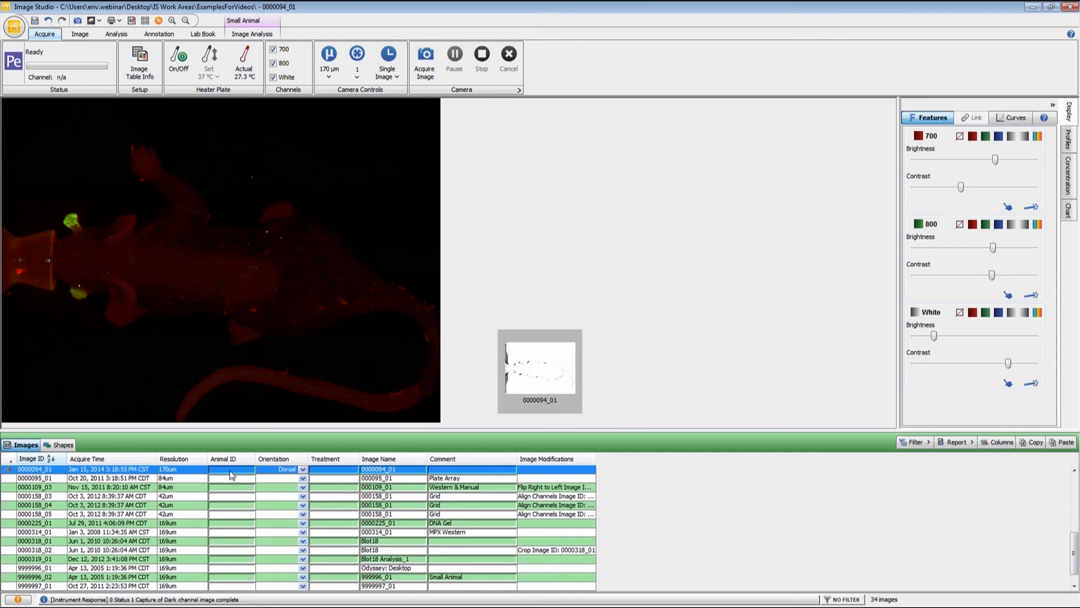
pyautogui.click(337, 472)
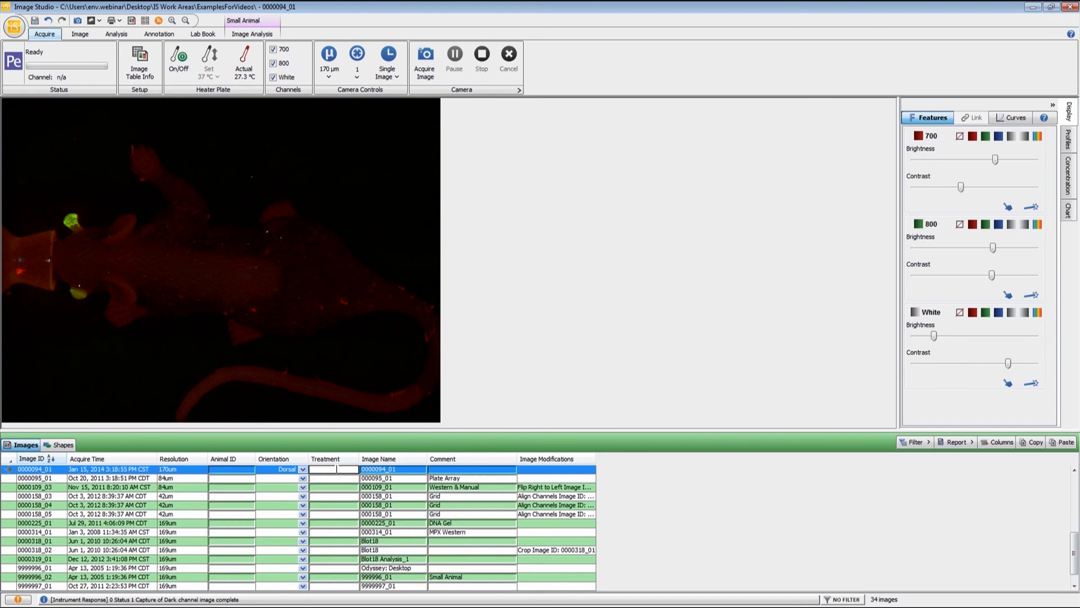
pyautogui.click(268, 468)
pyautogui.click(268, 468)
pyautogui.click(565, 331)
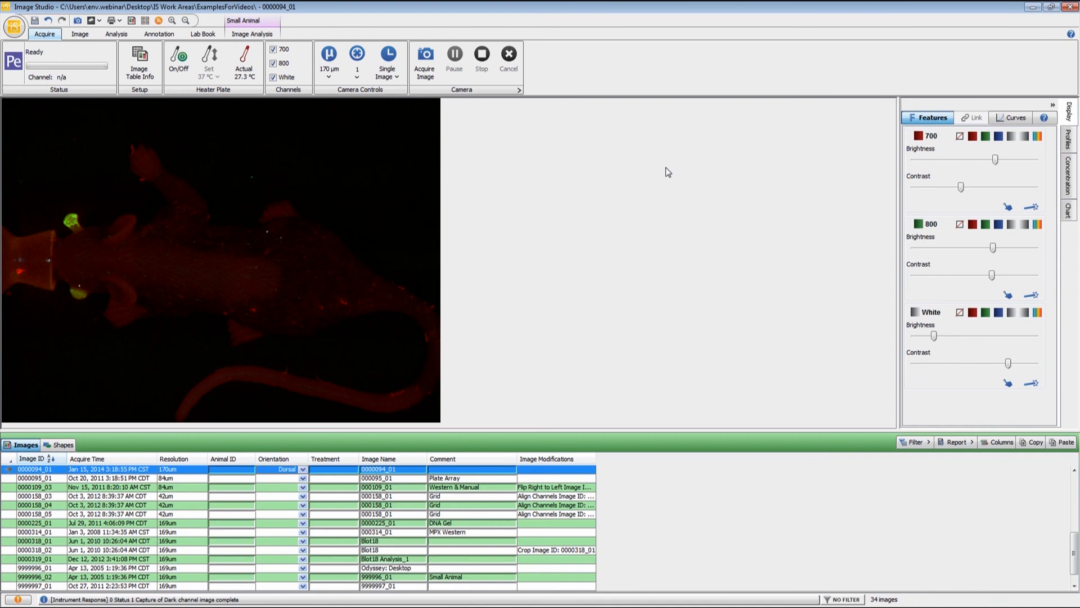